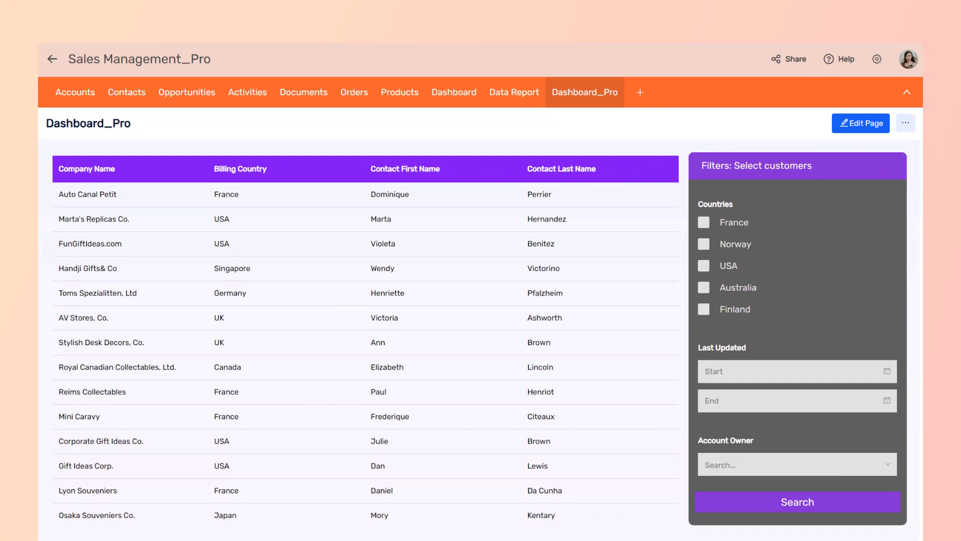
- Filter the customer table to USA accounts last updated from 15/11/2023 to 16/11/2023
left_click(704, 265)
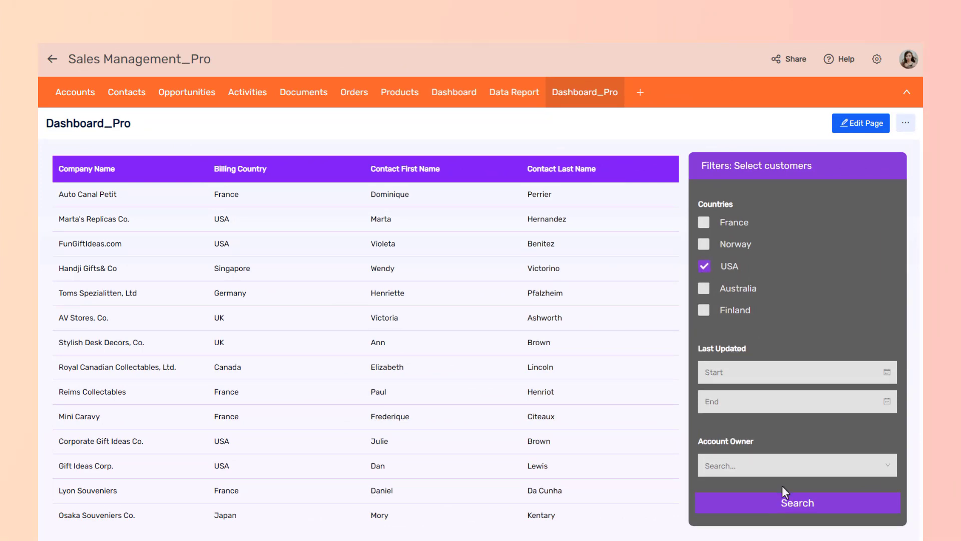
left_click(789, 514)
left_click(791, 371)
left_click(773, 304)
left_click(791, 401)
left_click(790, 326)
left_click(794, 515)
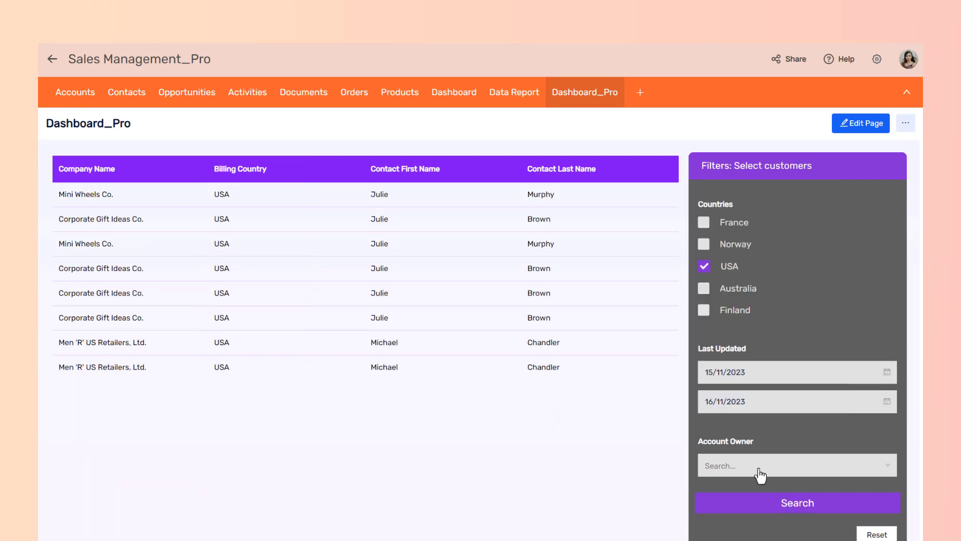
- Choose an account owner in the customer filters and run the search again
left_click(758, 465)
left_click(722, 421)
left_click(781, 502)
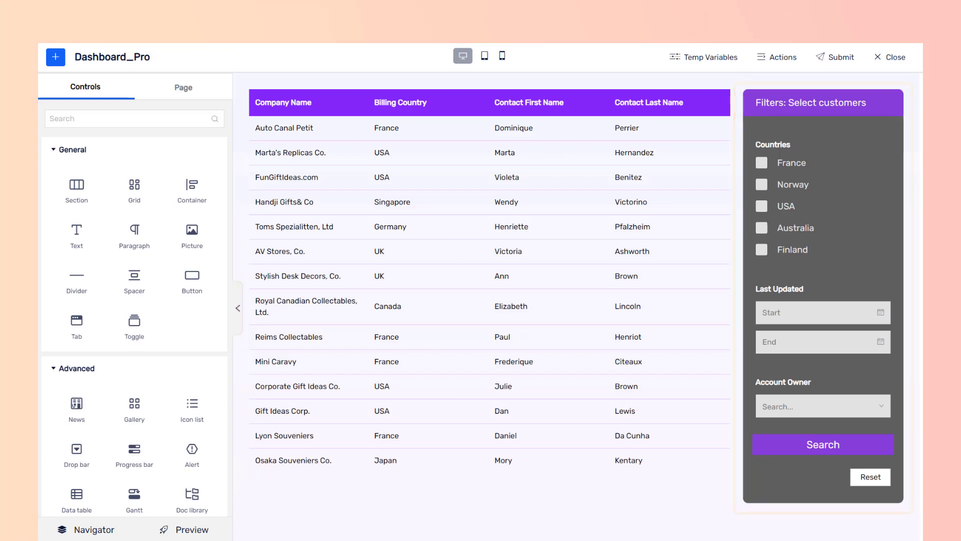
- Inspect the associated variables of the Countries, Last Updated and Account Owner filters
left_click(801, 148)
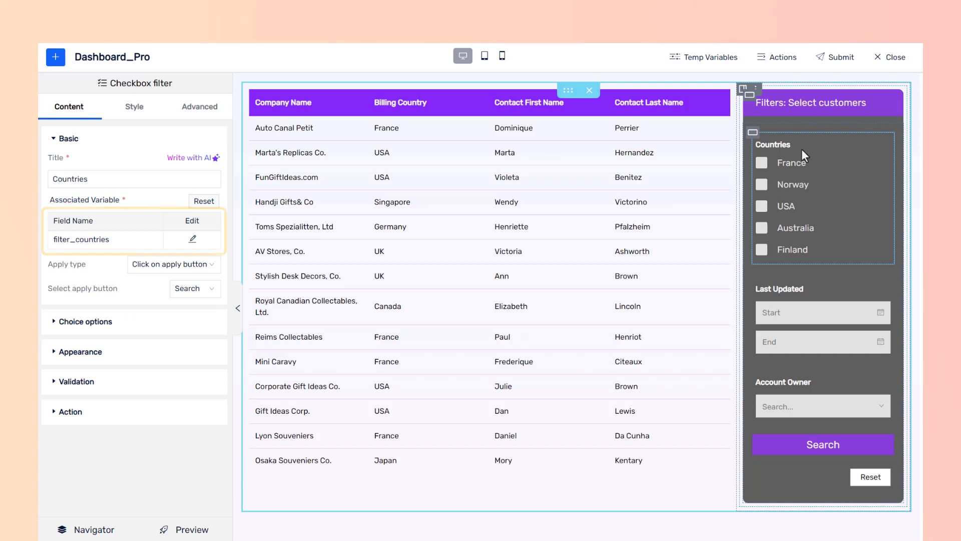
left_click(835, 290)
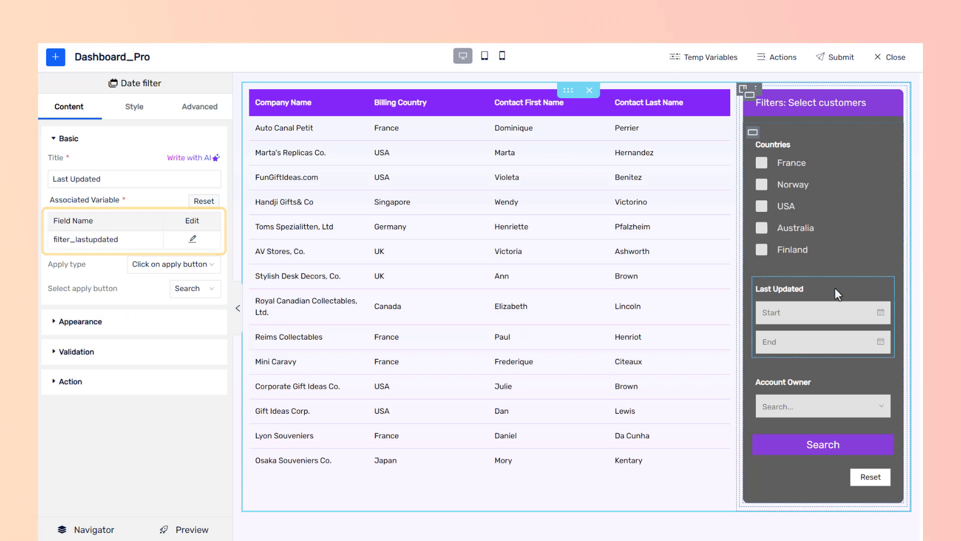
left_click(840, 384)
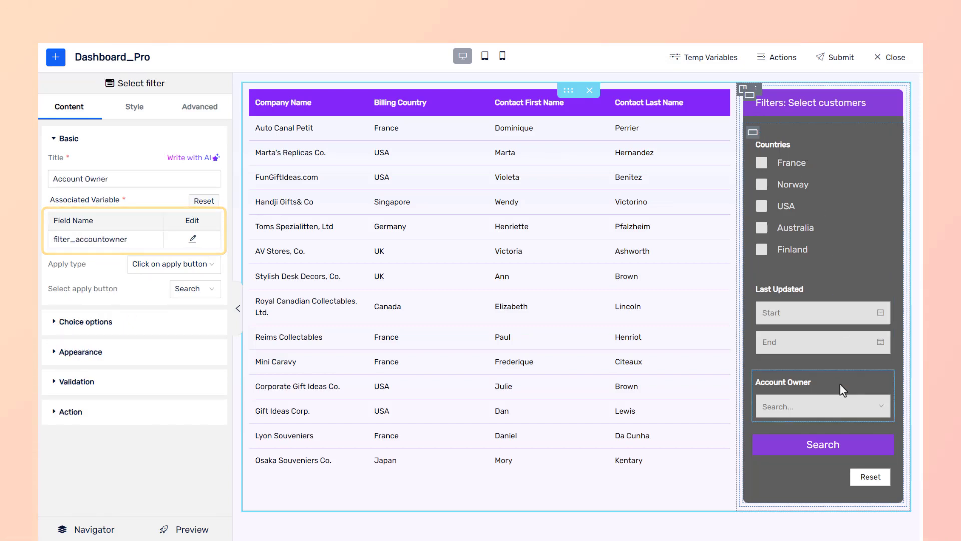
- Select the customer data table and review its application and the available data sources
left_click(450, 107)
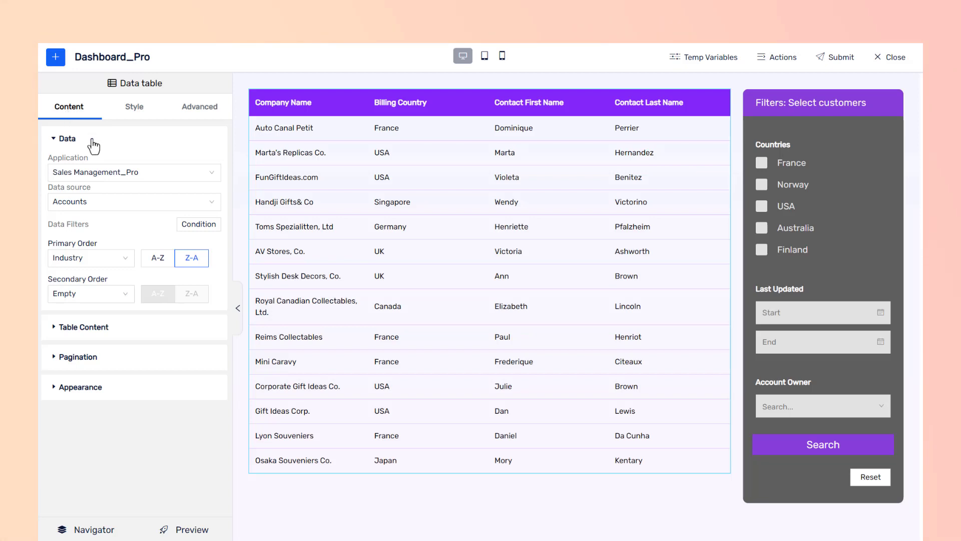
left_click(156, 175)
left_click(157, 177)
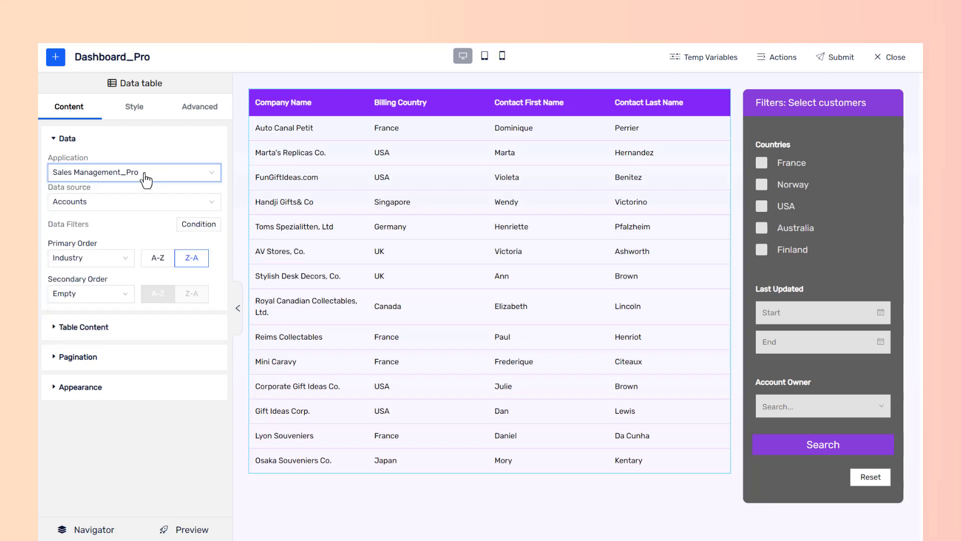
left_click(113, 202)
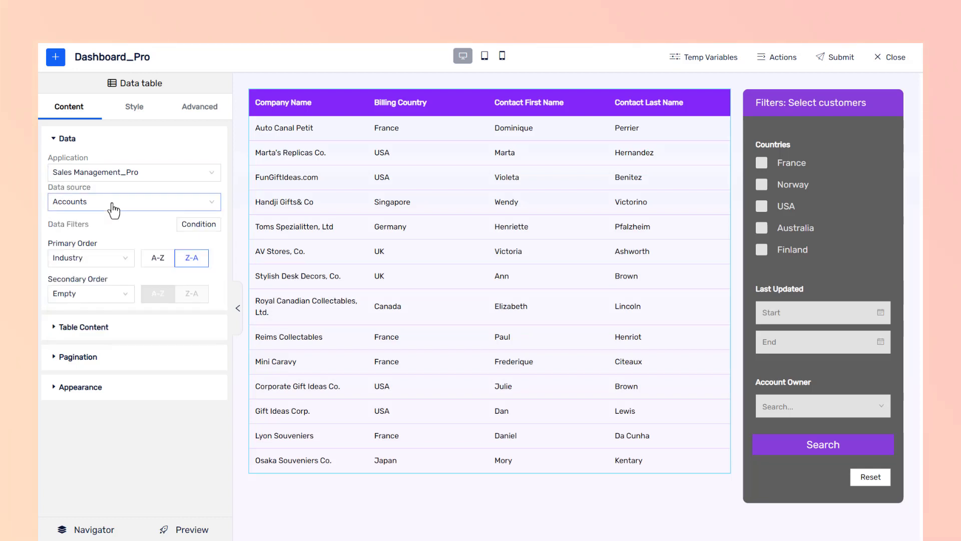
scroll(117, 248, "down", 5)
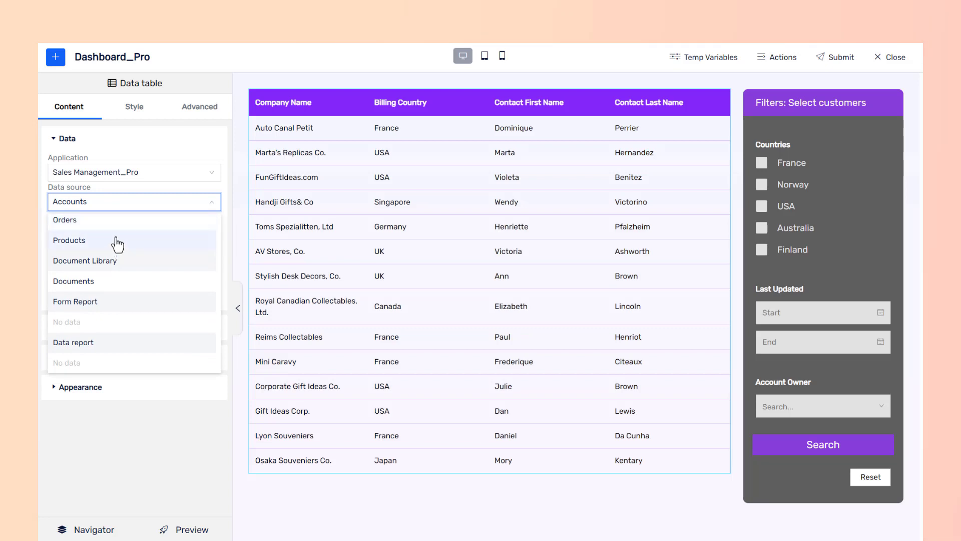
scroll(122, 225, "up", 5)
left_click(127, 205)
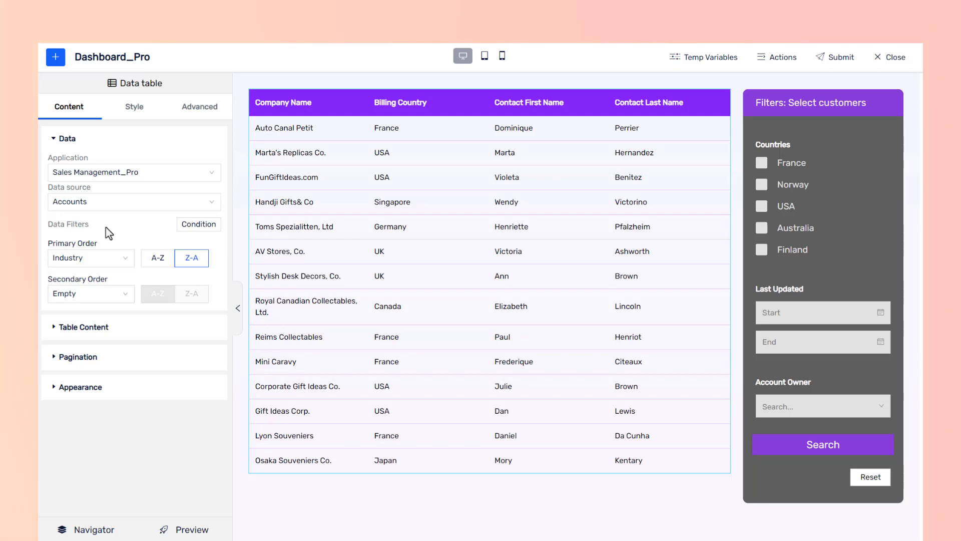
- Add a data filter condition to the customer table on Billing Country with the In operator
left_click(198, 231)
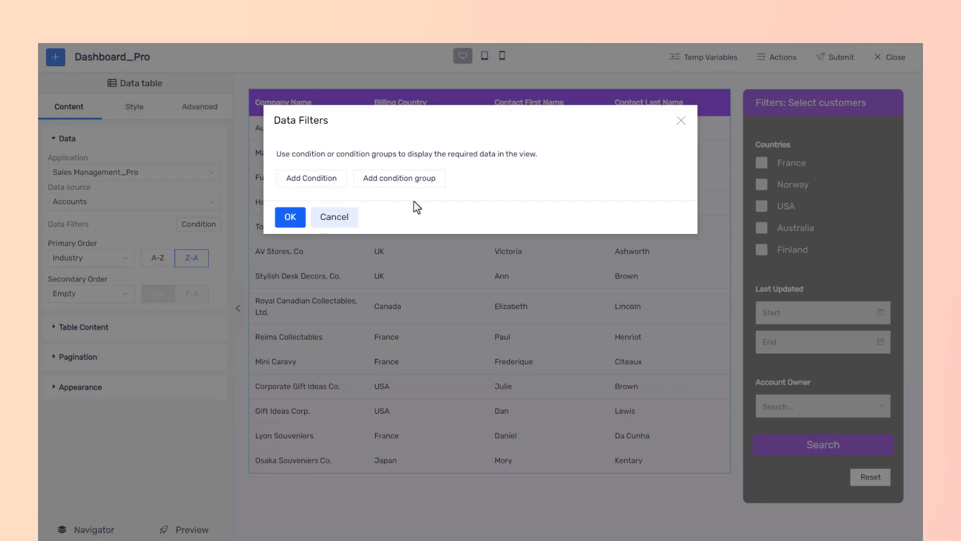
left_click(312, 183)
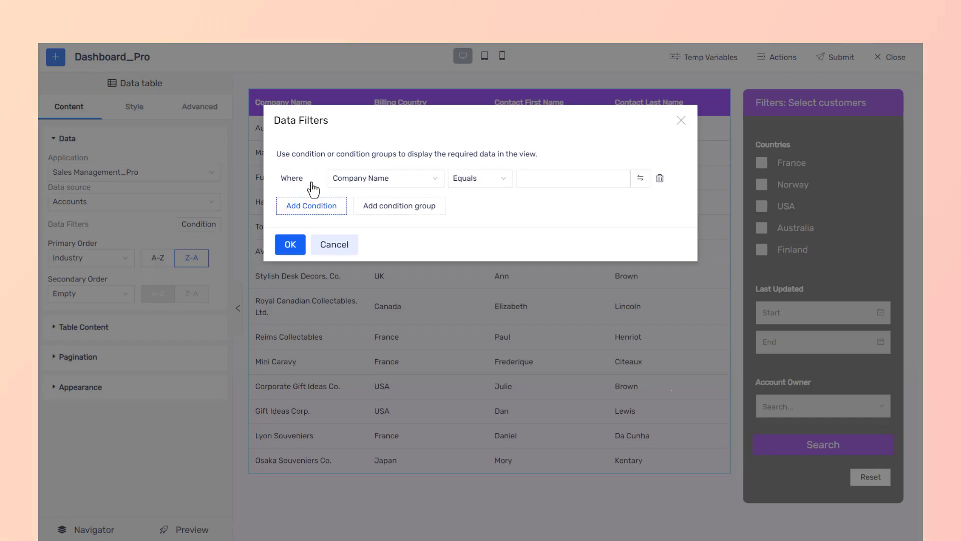
left_click(396, 182)
scroll(396, 235, "down", 3)
left_click(395, 236)
left_click(492, 180)
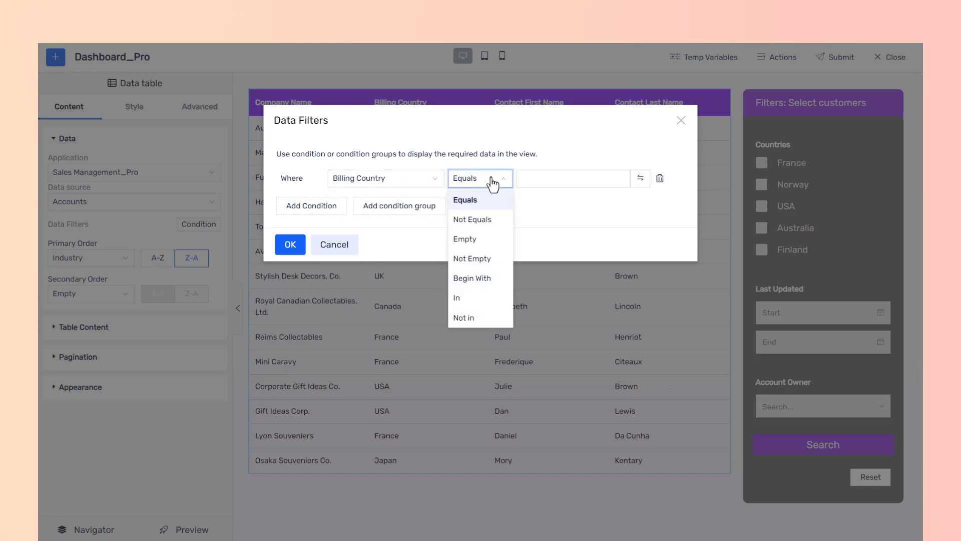
left_click(474, 297)
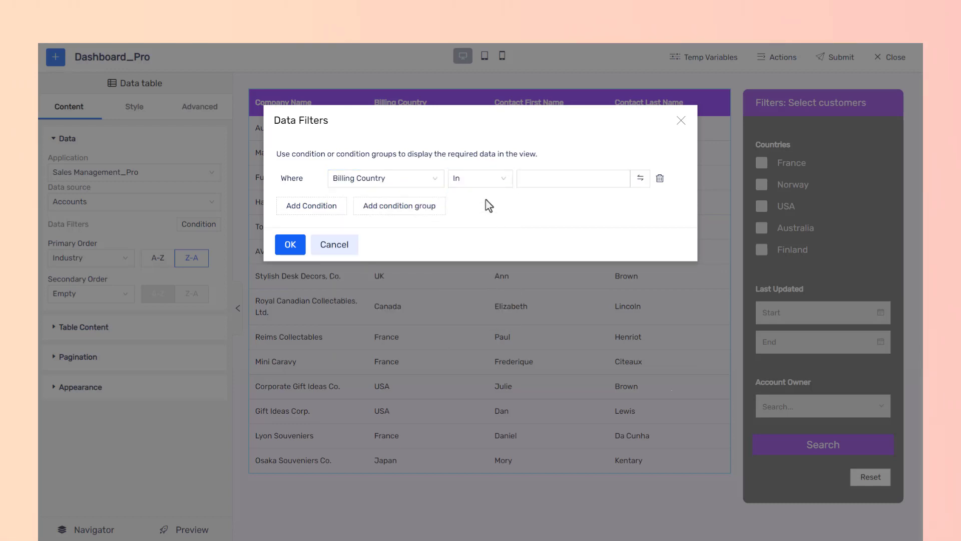
- Set the Billing Country condition's value to an expression containing the filter variable filter_countries
left_click(640, 179)
left_click(620, 184)
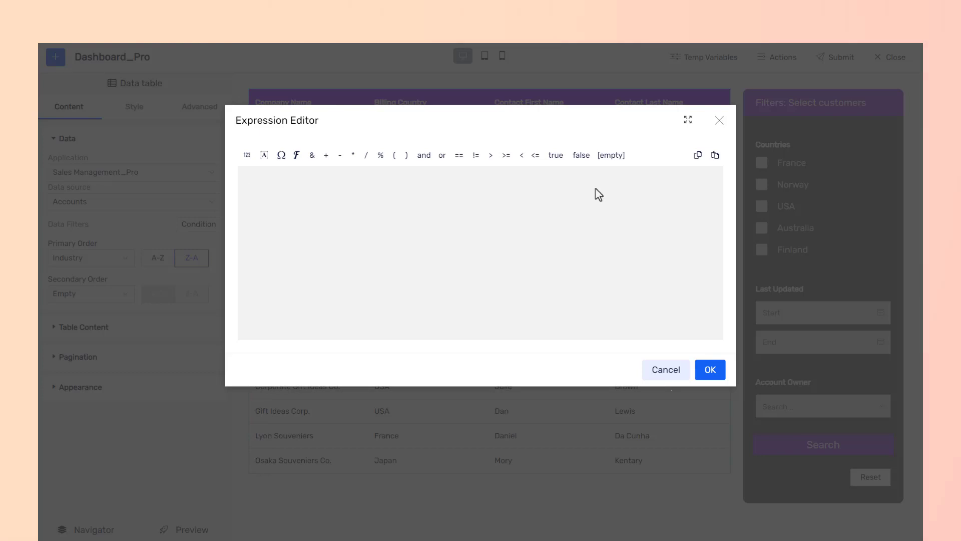
left_click(282, 158)
left_click(299, 250)
scroll(476, 261, "down", 2)
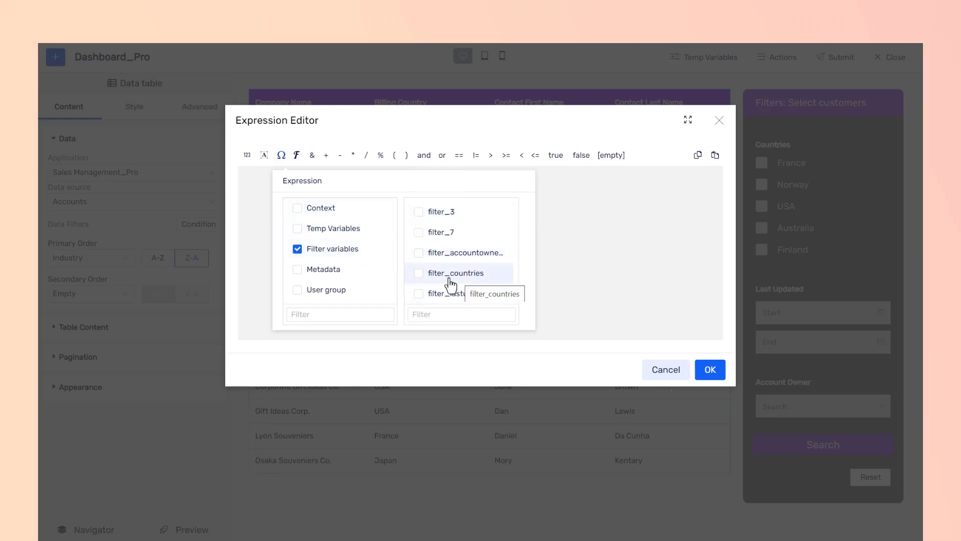
left_click(420, 276)
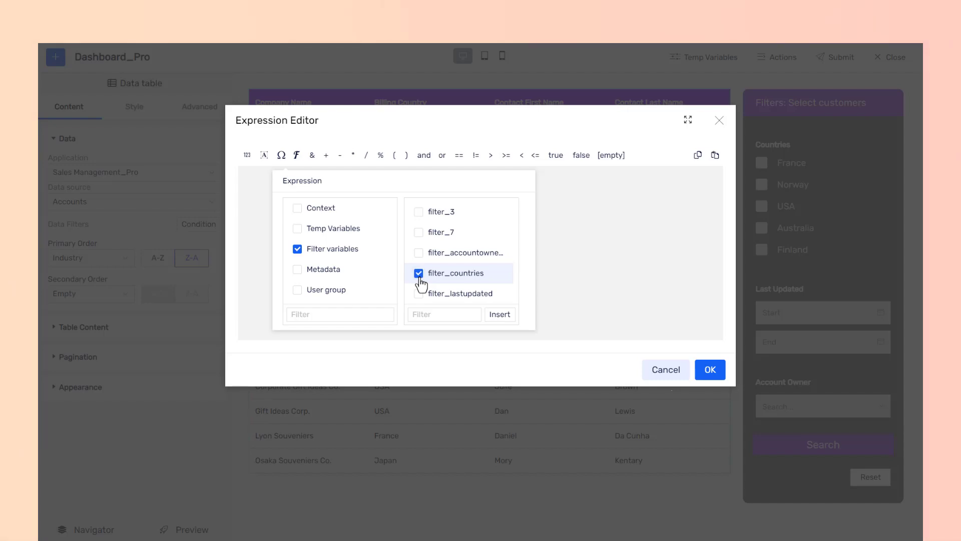
left_click(500, 314)
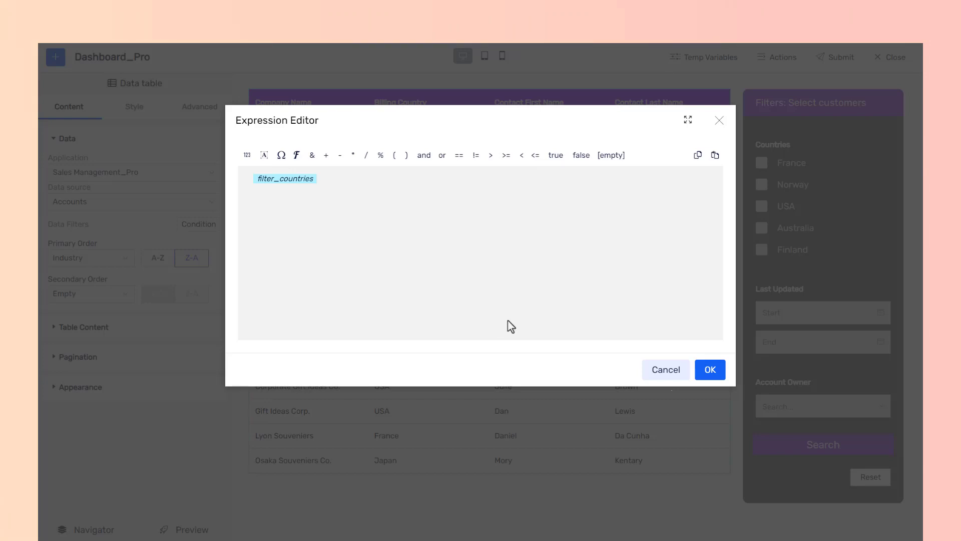
left_click(712, 377)
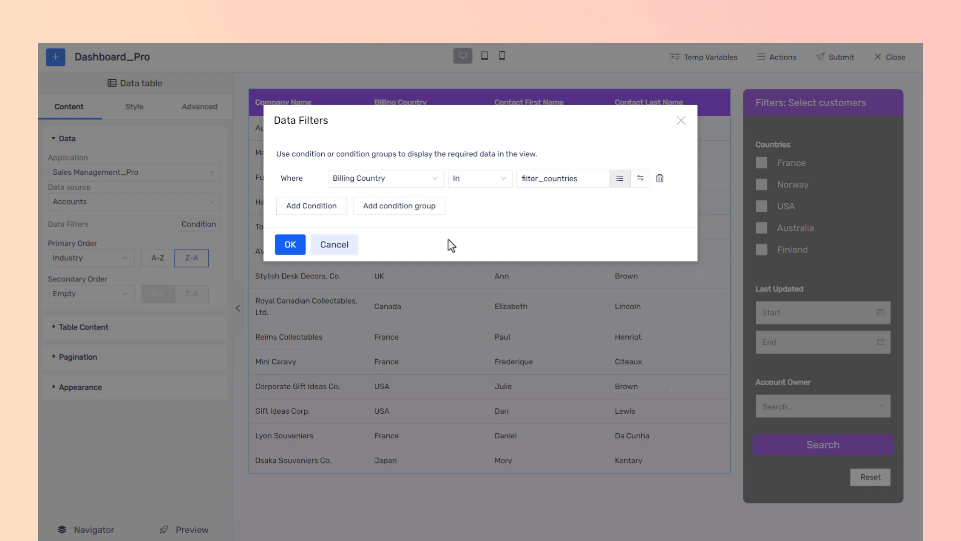
- Add a second data filter condition, joined with And, on the Modified Time field
left_click(311, 210)
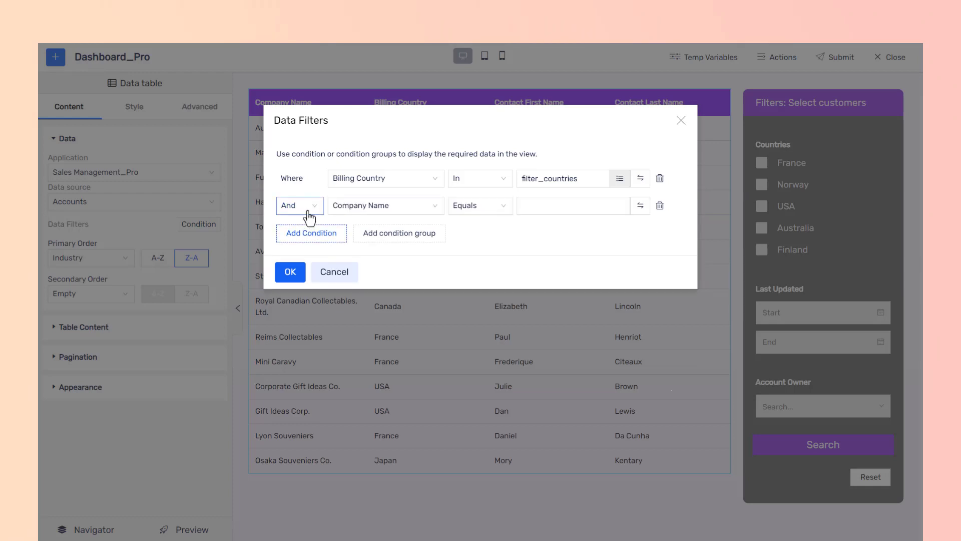
left_click(309, 216)
left_click(308, 215)
left_click(409, 209)
scroll(407, 249, "down", 5)
left_click(436, 363)
- Set the Modified Time condition's value to an expression containing the filter variable filter_lastupdated
left_click(641, 206)
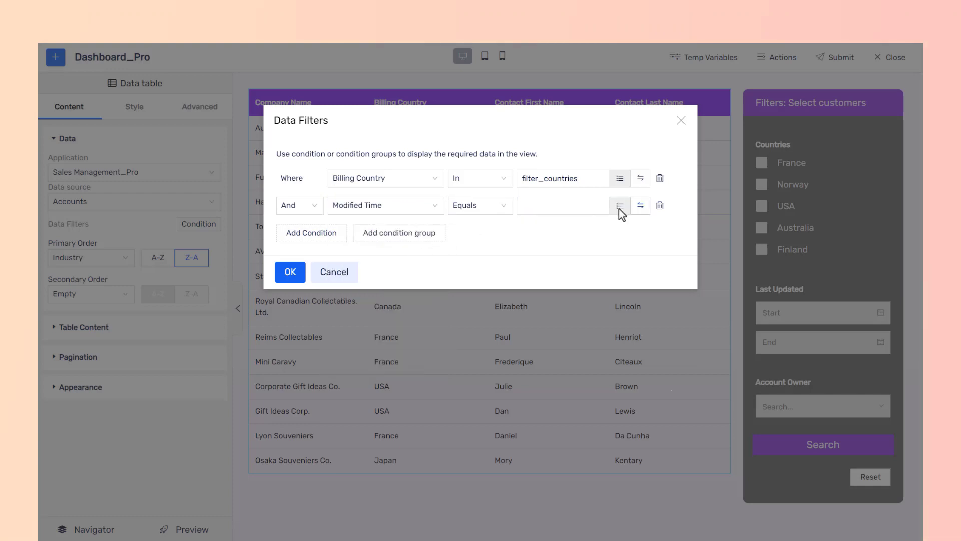
left_click(620, 207)
left_click(281, 156)
left_click(297, 249)
left_click(417, 292)
left_click(498, 313)
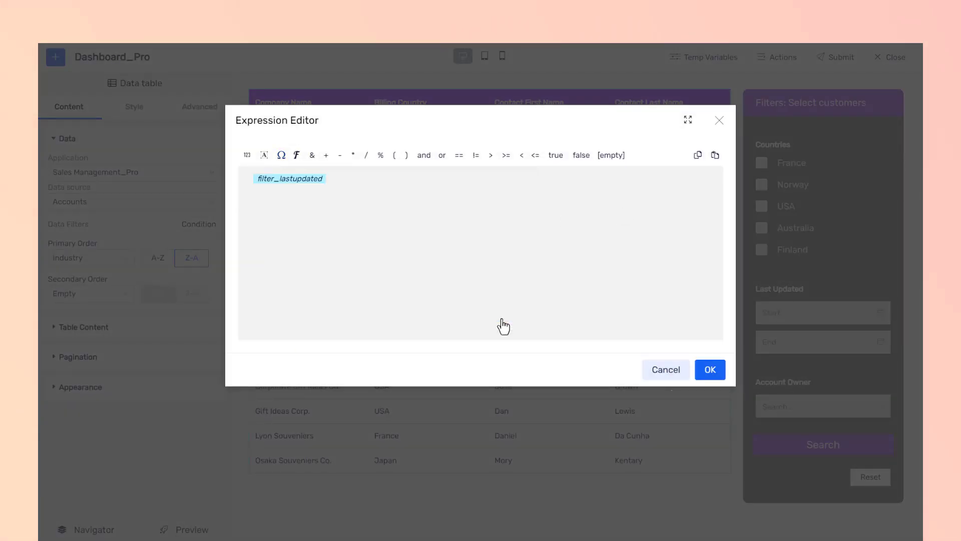
left_click(709, 373)
- Add a third condition, joined with And, where Account Owner equals the filter variable filter_accountowner
left_click(310, 233)
left_click(407, 235)
left_click(401, 298)
left_click(640, 234)
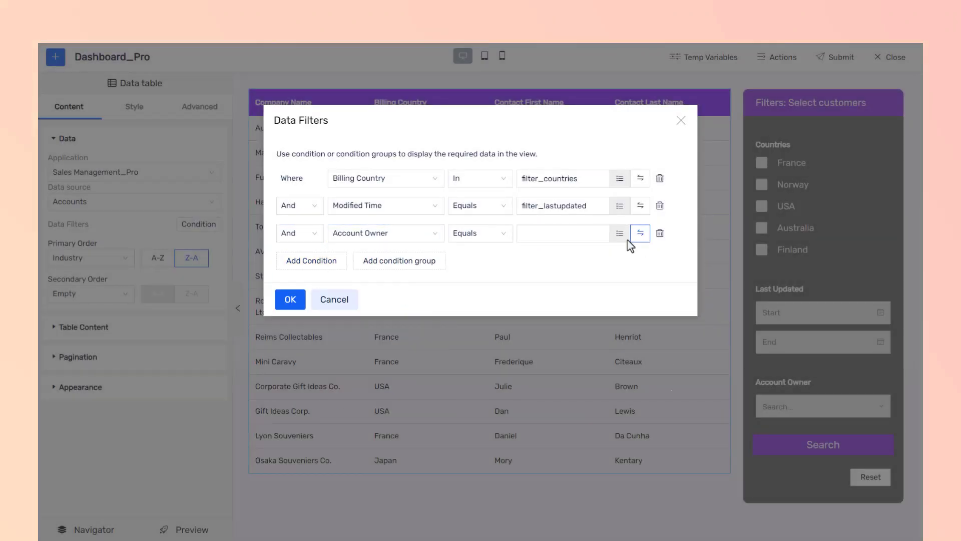
left_click(620, 234)
left_click(281, 156)
left_click(297, 250)
left_click(435, 288)
left_click(498, 314)
left_click(664, 371)
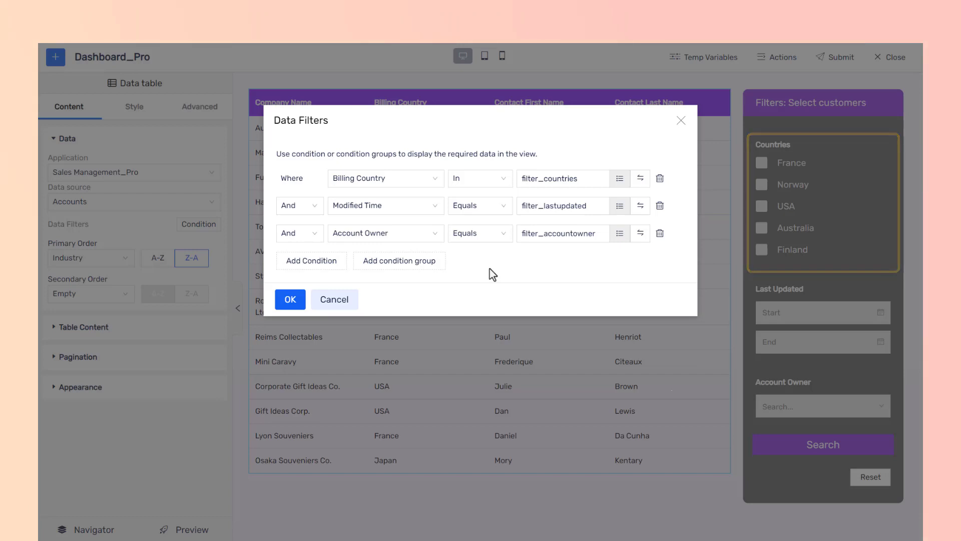
- Keep the In operator for the Billing Country condition and apply the table's data filters
left_click(501, 180)
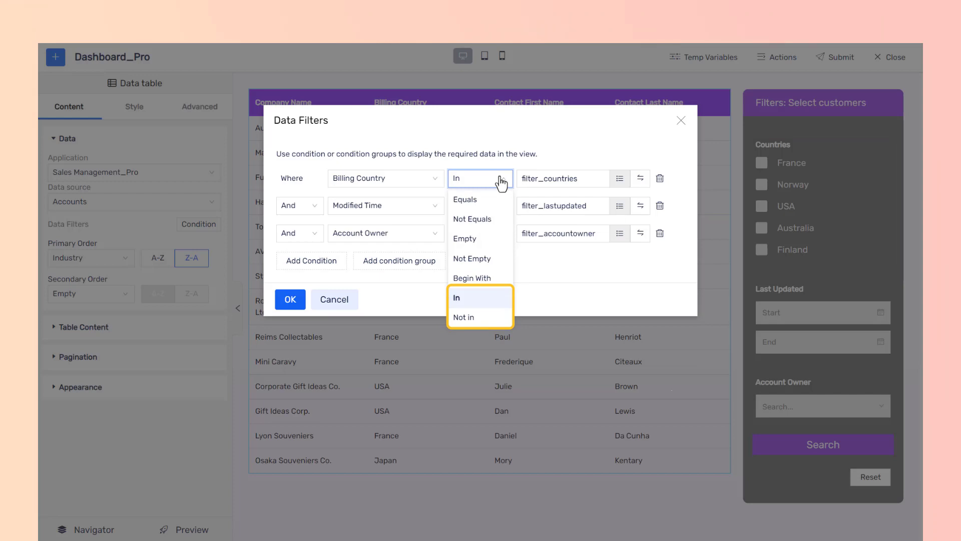
left_click(485, 298)
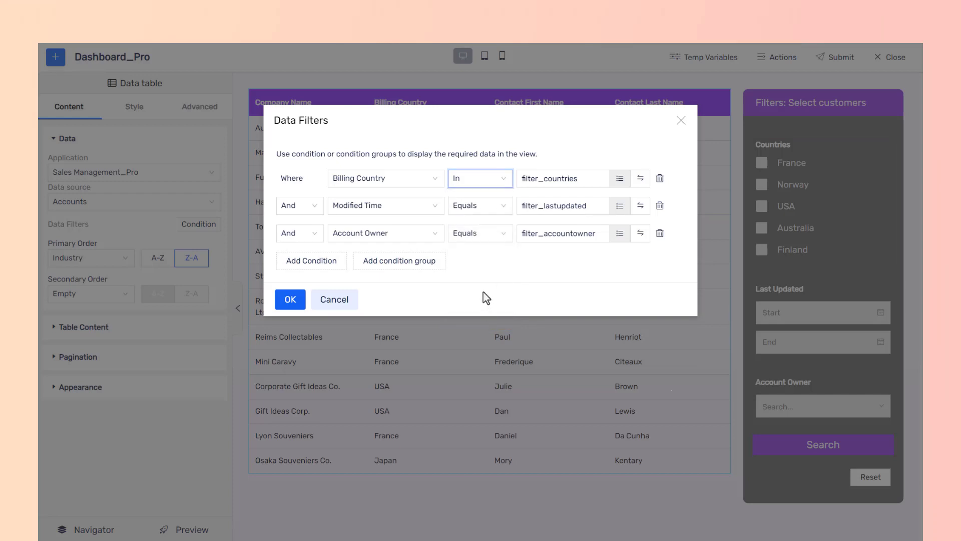
left_click(290, 300)
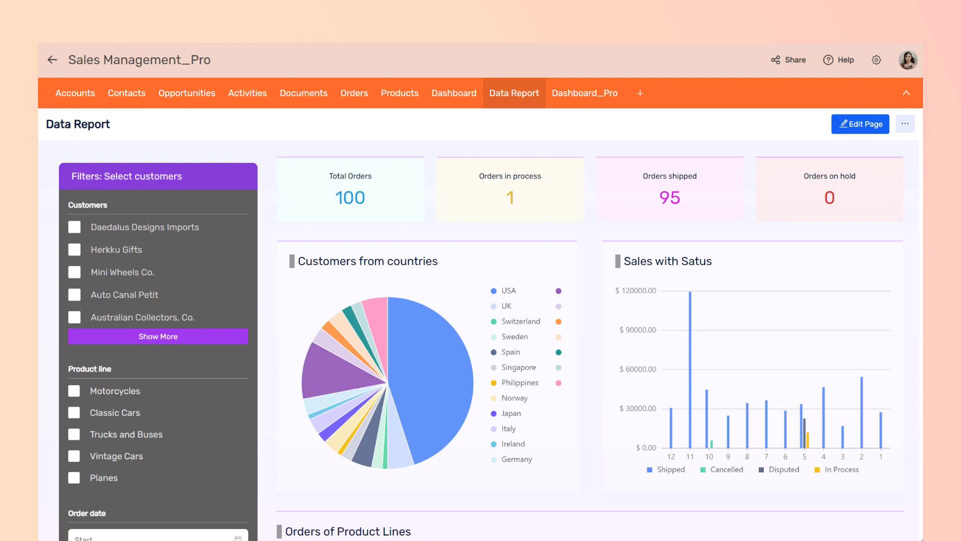
- Filter the report by Herkku Gifts, Mini Wheels Co. and Australian Collectors, Co., and by the Motorcycles, Trucks and Buses, and Planes product lines
left_click(75, 251)
left_click(74, 273)
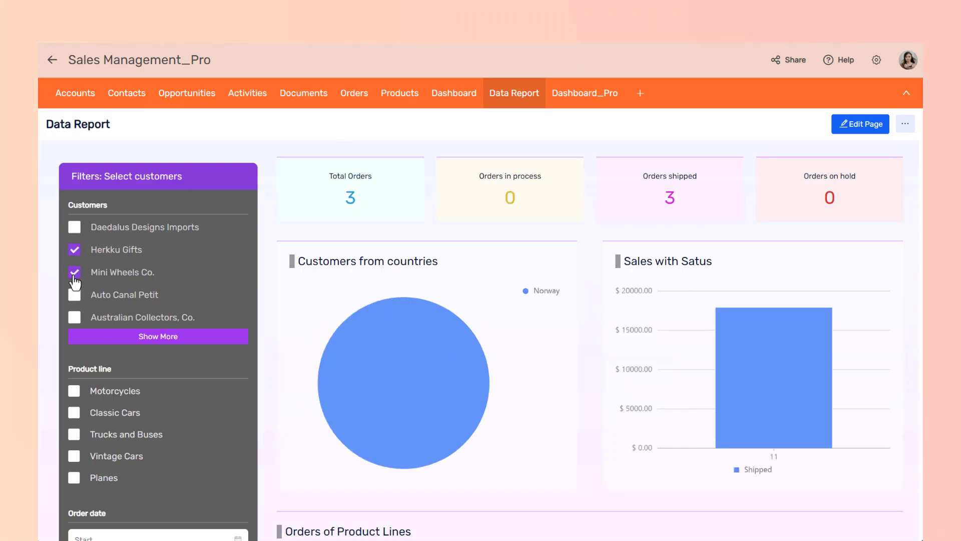
left_click(74, 318)
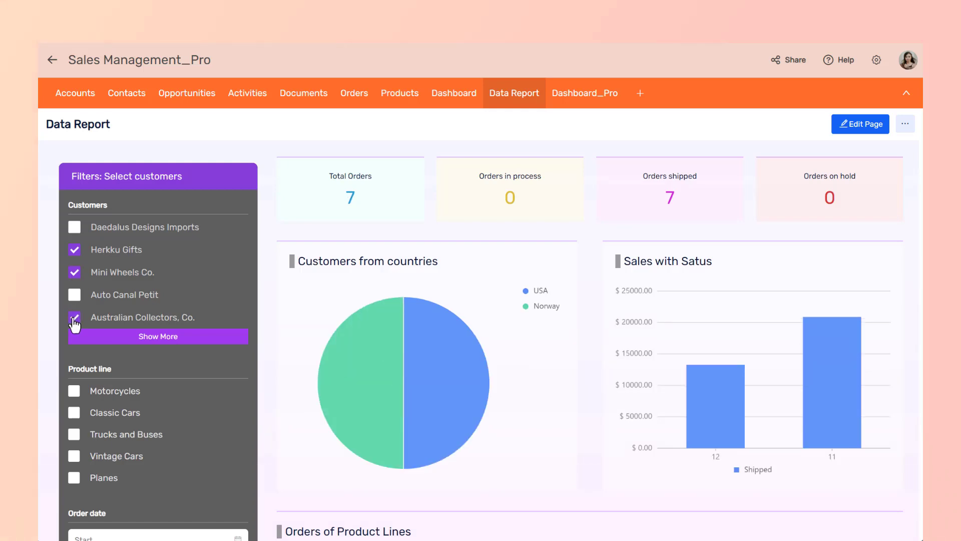
left_click(74, 391)
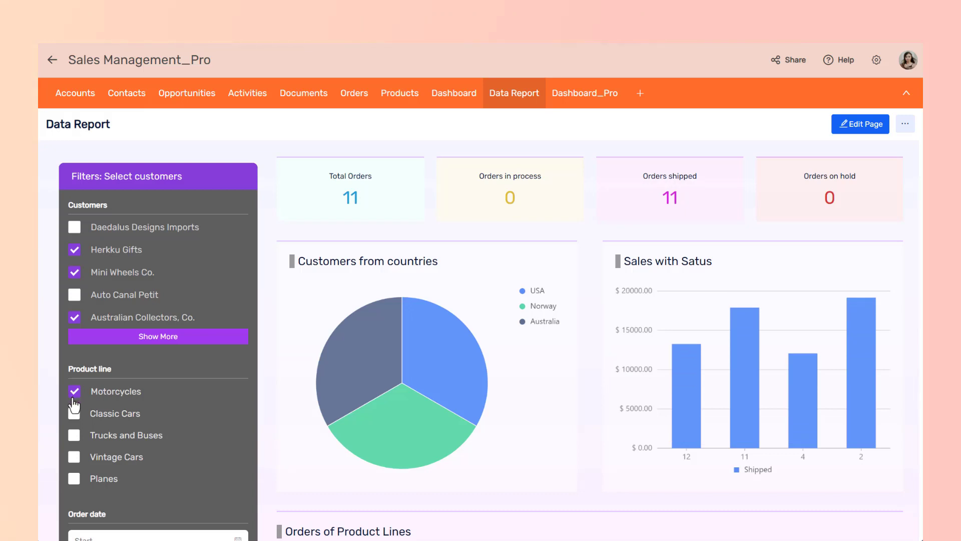
left_click(74, 436)
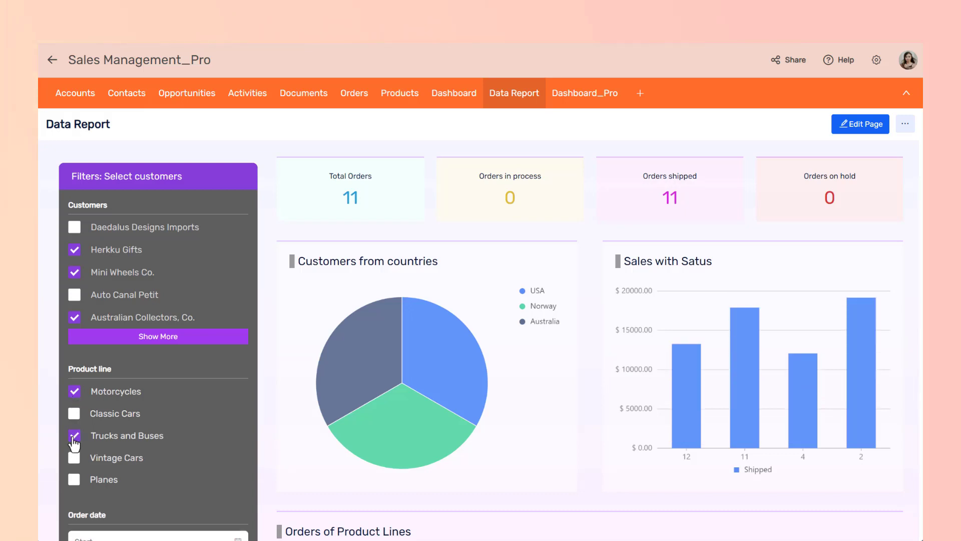
left_click(74, 479)
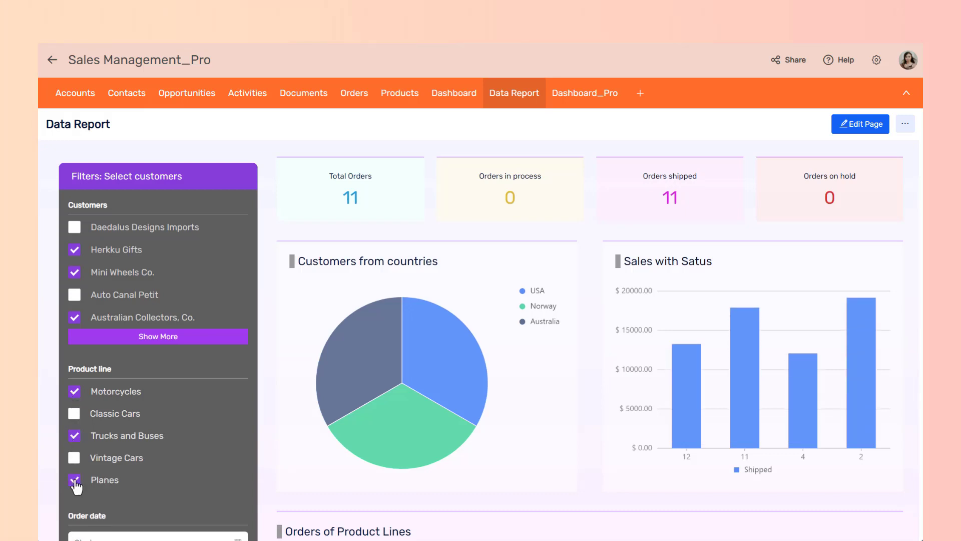